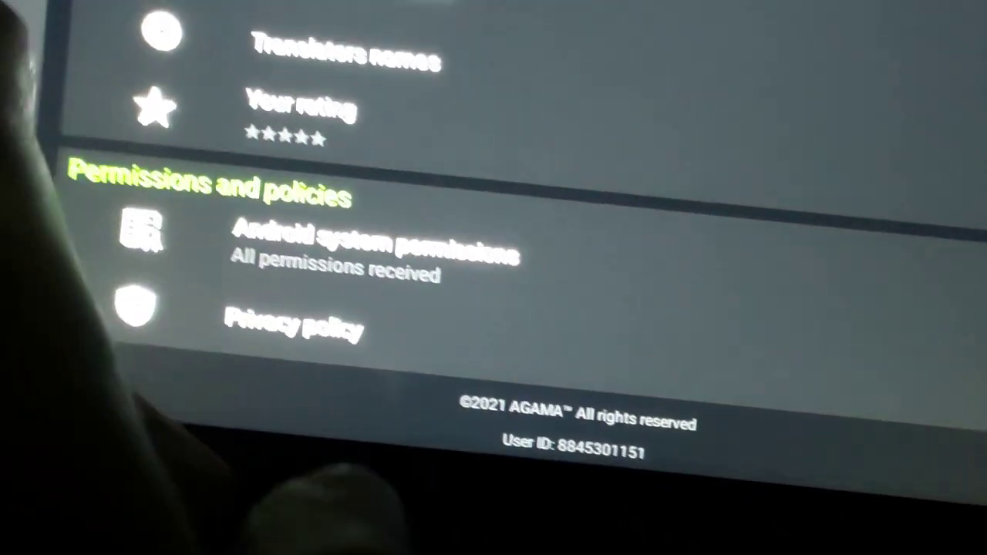
key(Up)
key(Home)
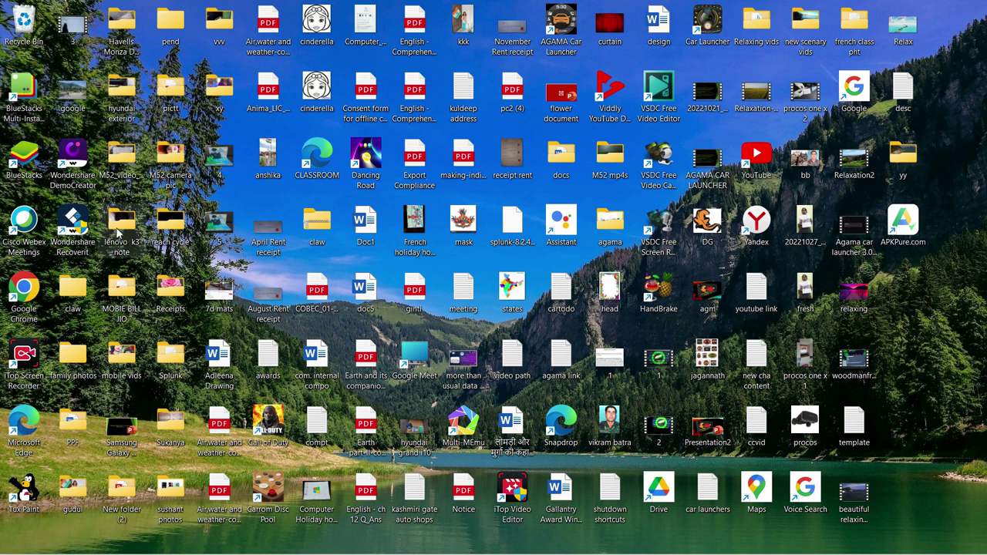
mouse_move(309, 552)
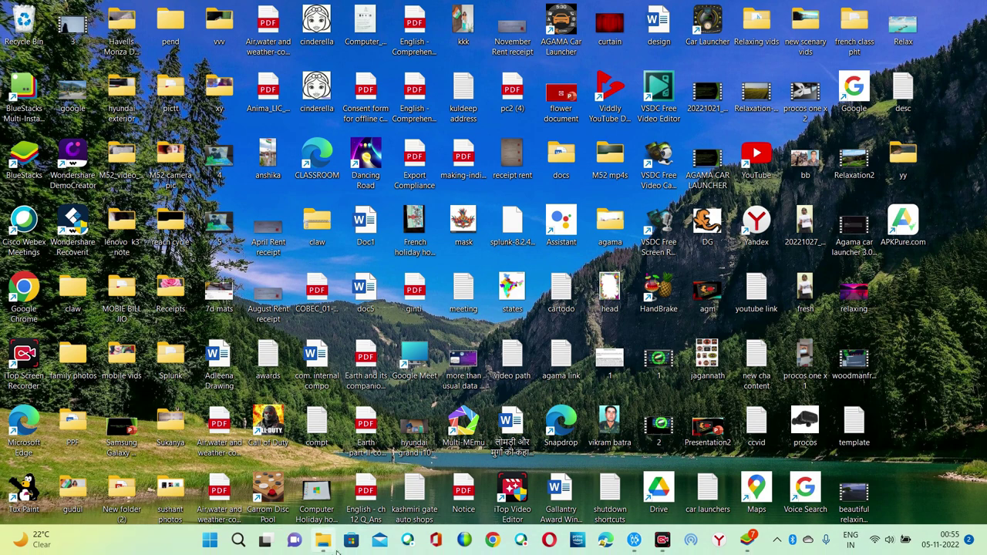
click(467, 543)
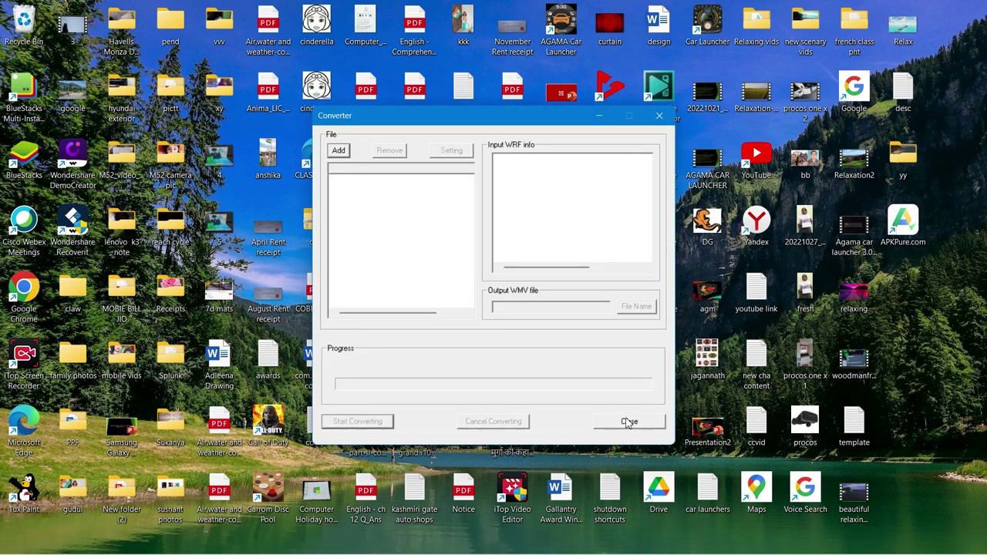
click(627, 421)
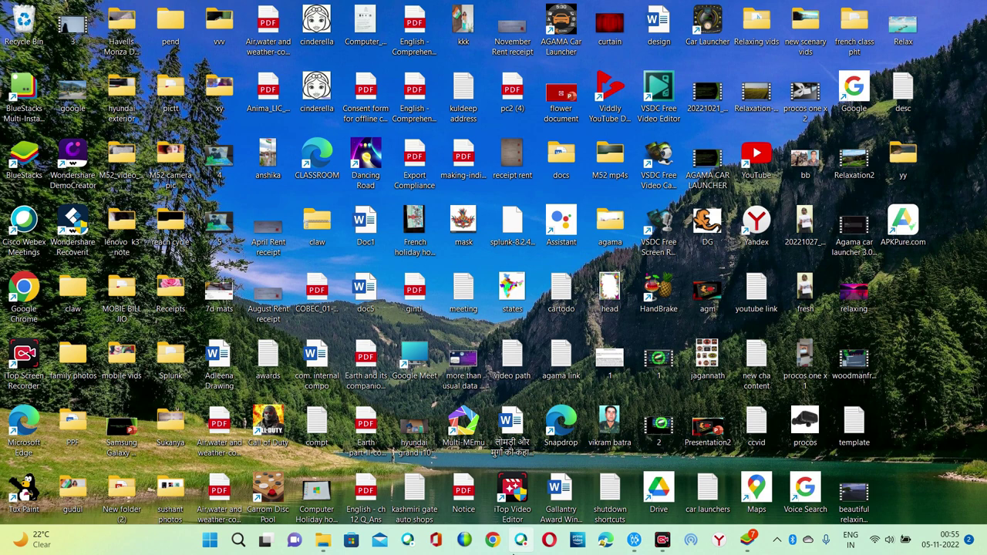
Open Chrome with the #Technical Fiesta profile and search Google for "agama car launcher full version free"
click(492, 542)
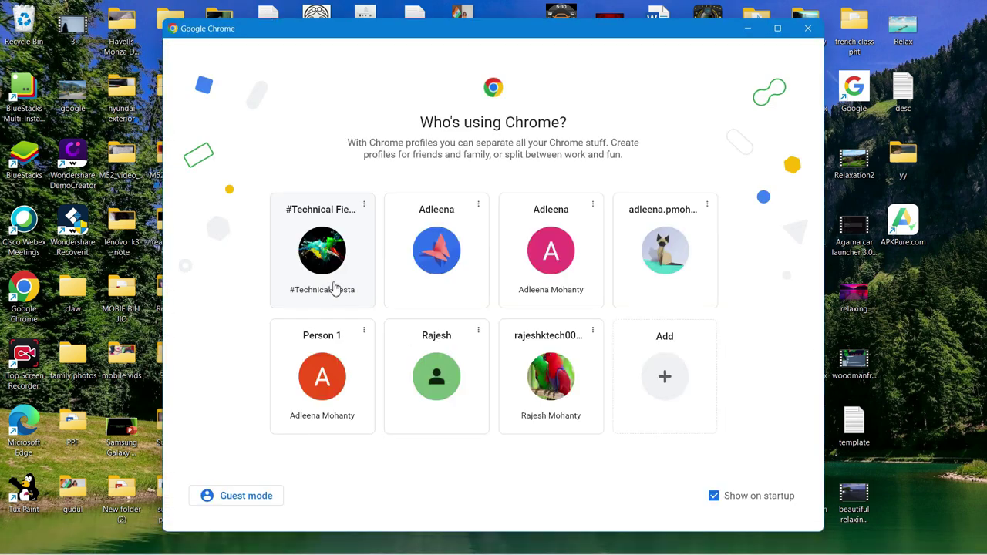
click(324, 261)
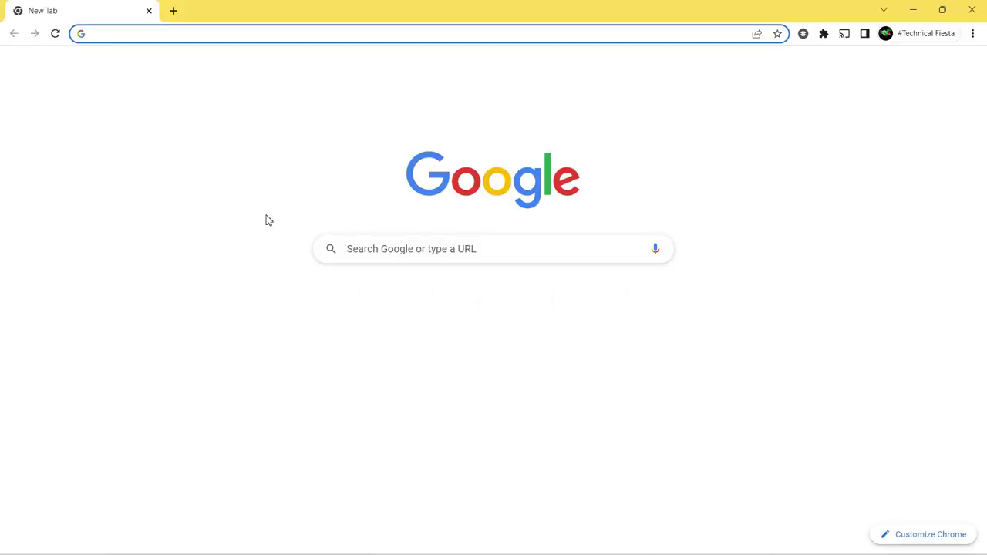
click(359, 249)
text(AGA)
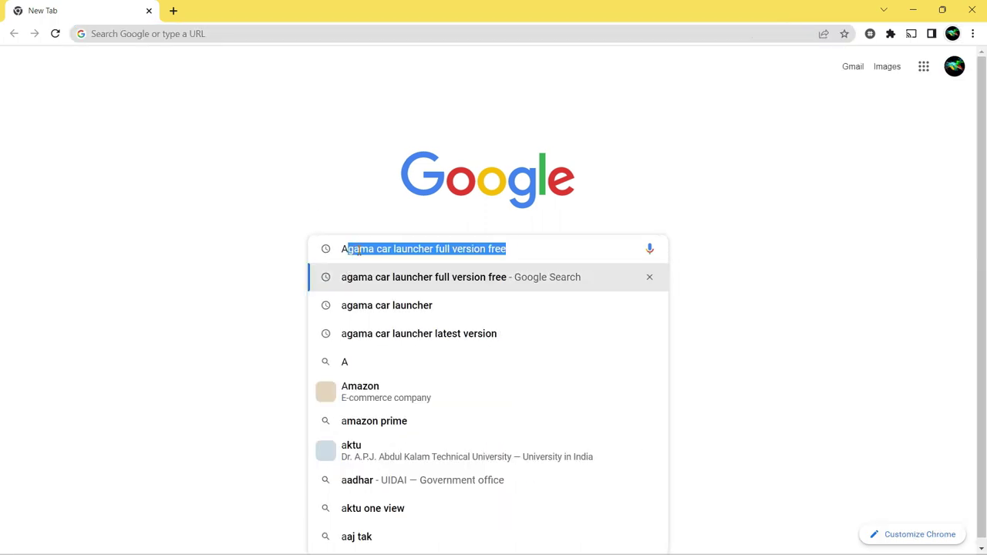
text(MA)
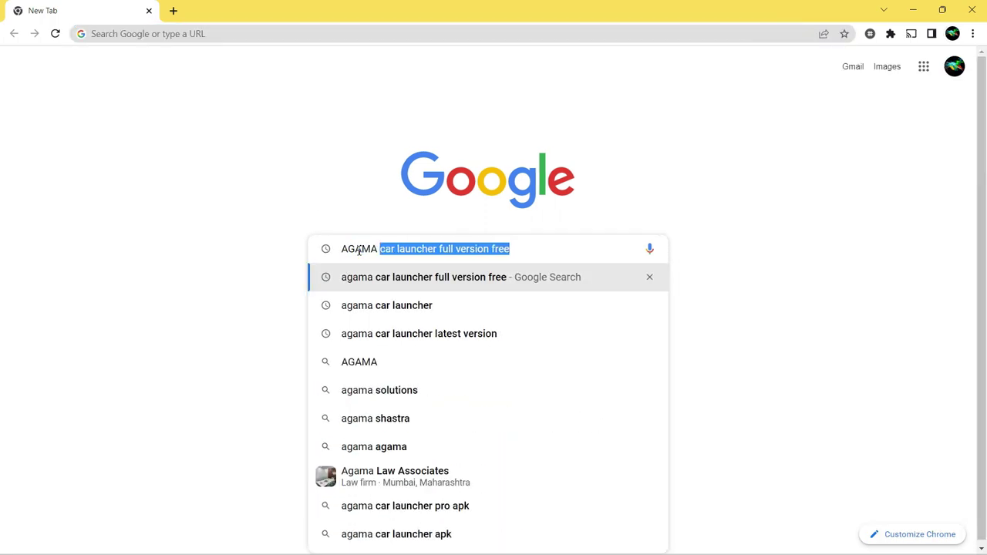
text( CAR LA)
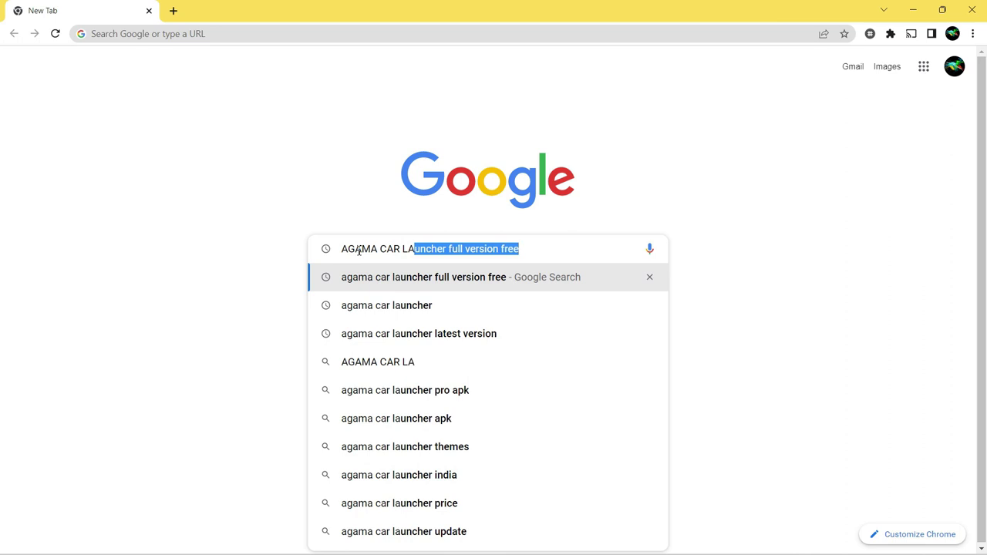
text(UNCHER)
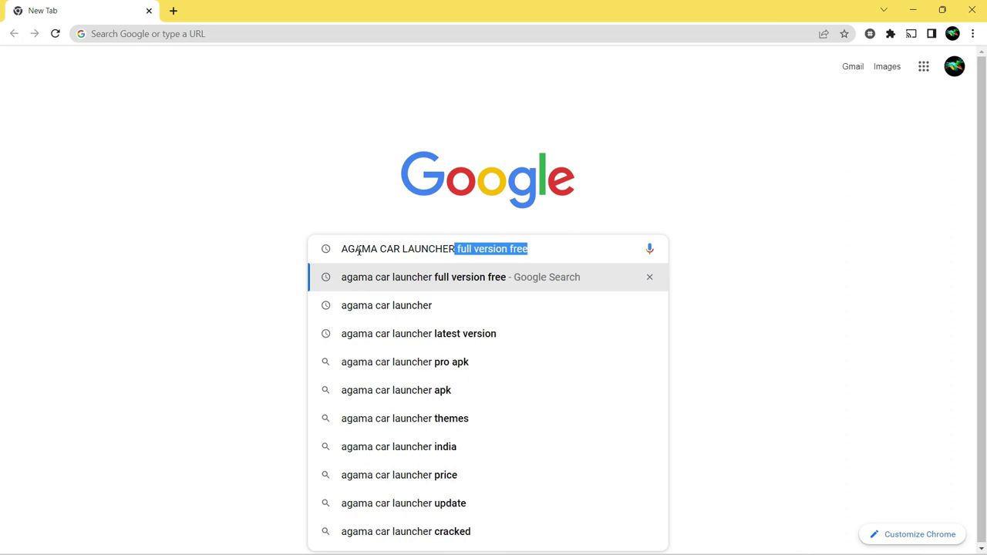
key(Return)
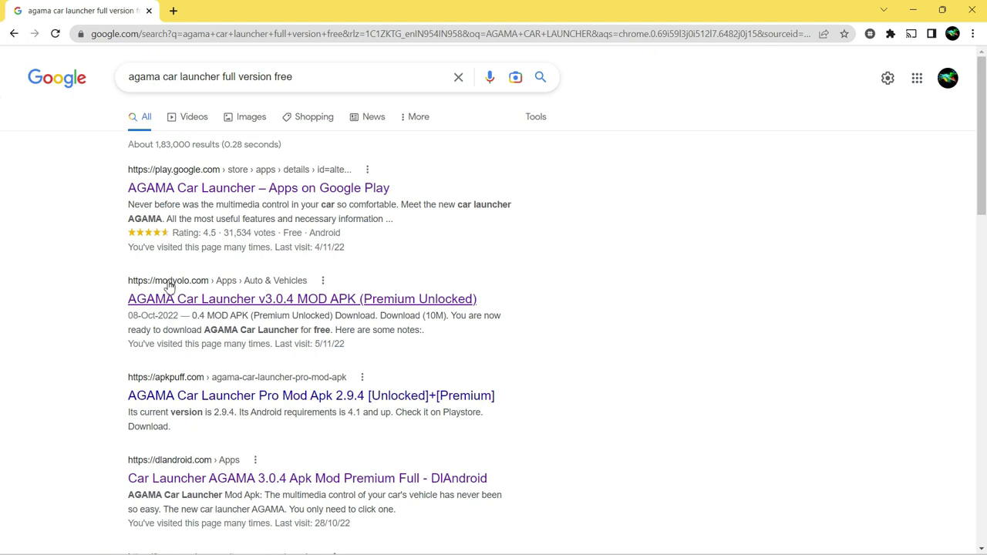
Open the modyolo.com result for AGAMA Car Launcher v3.0.4 MOD APK and go to its download page
click(382, 306)
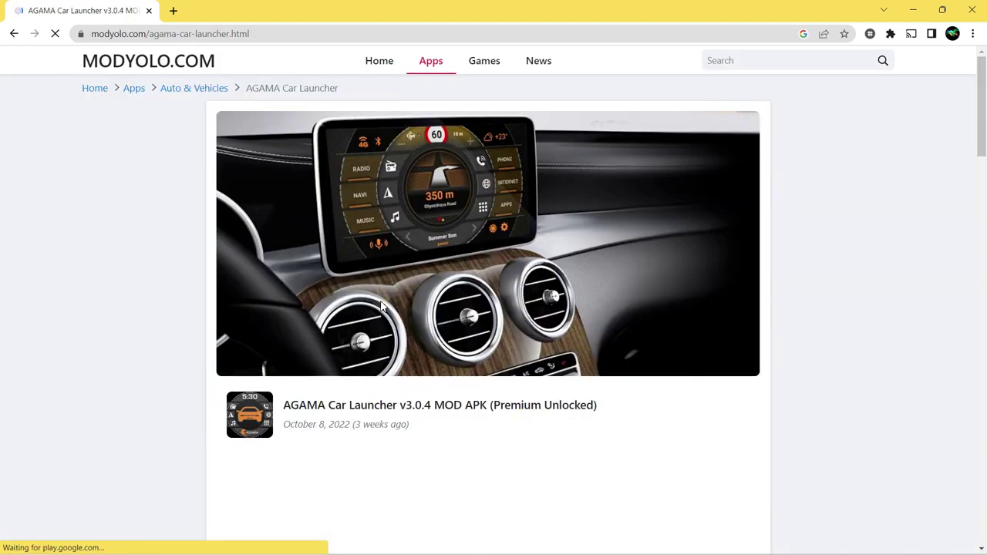
scroll(510, 276, down, 3)
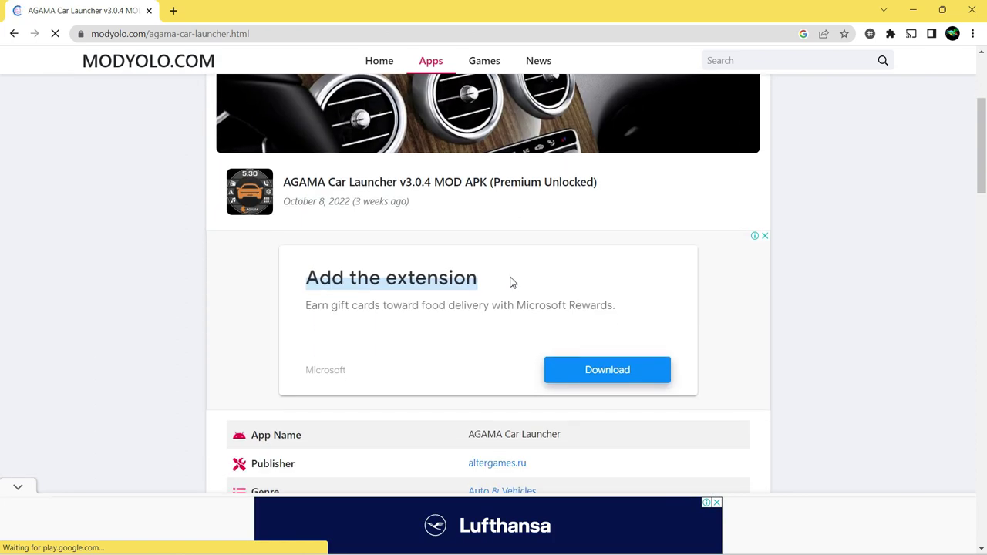
scroll(510, 283, down, 3)
scroll(561, 240, down, 2)
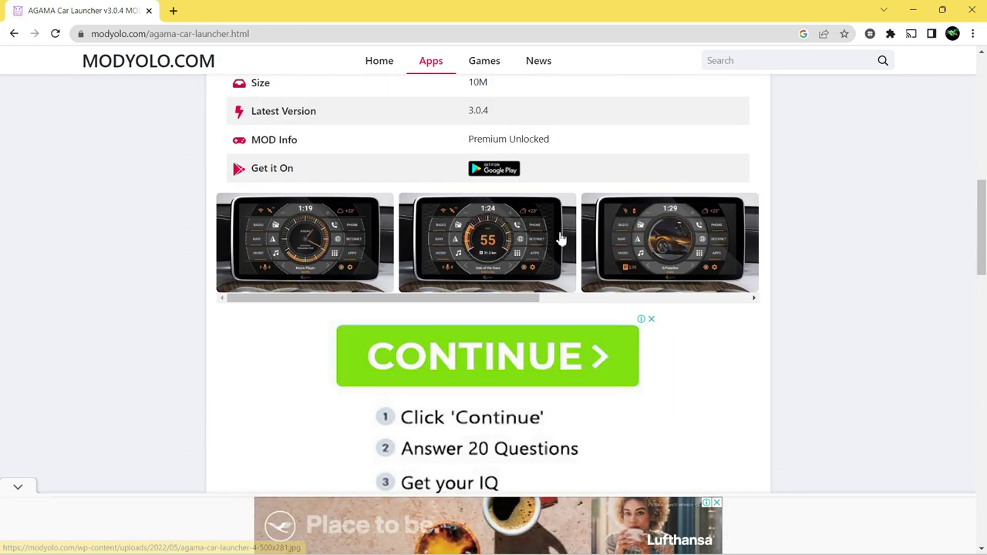
scroll(562, 240, down, 5)
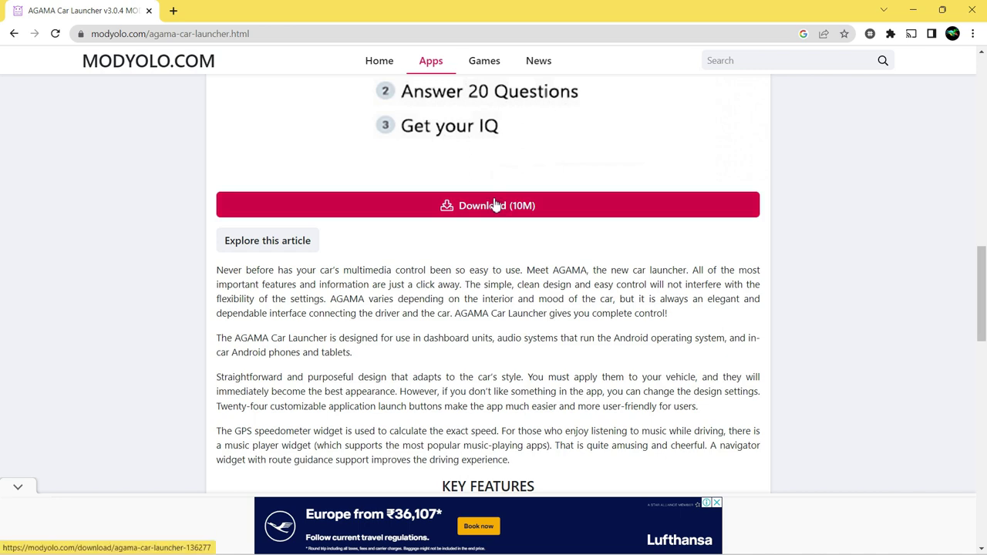
scroll(496, 281, down, 5)
click(498, 286)
Download the v3.0.4 Premium APK of AGAMA Car Launcher from the list of available versions
scroll(498, 286, down, 1)
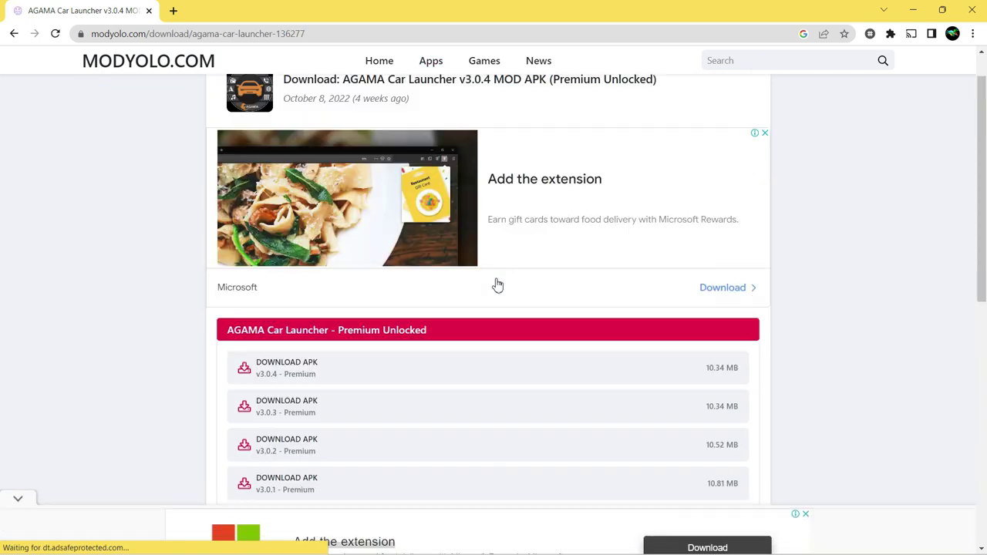
scroll(498, 286, down, 2)
scroll(498, 285, down, 4)
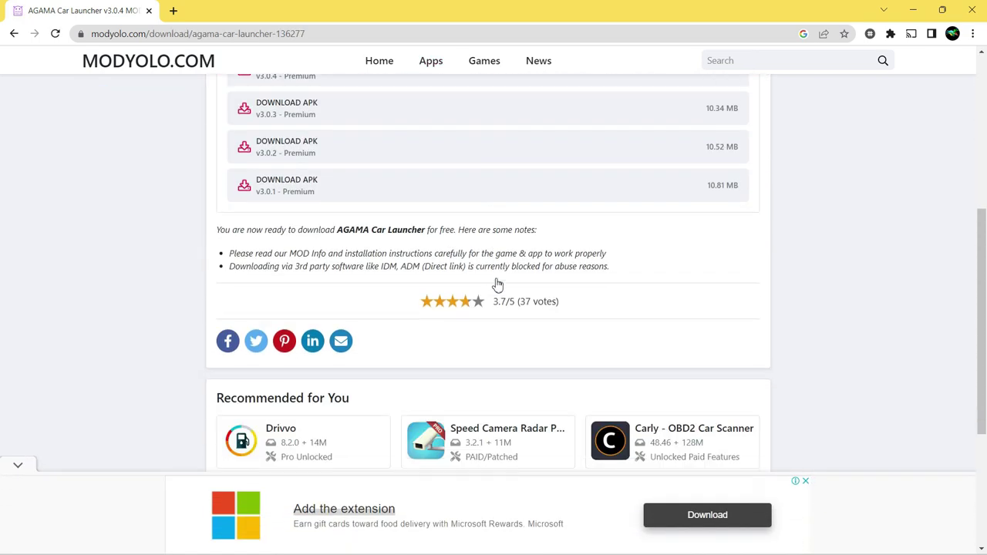
scroll(498, 286, up, 5)
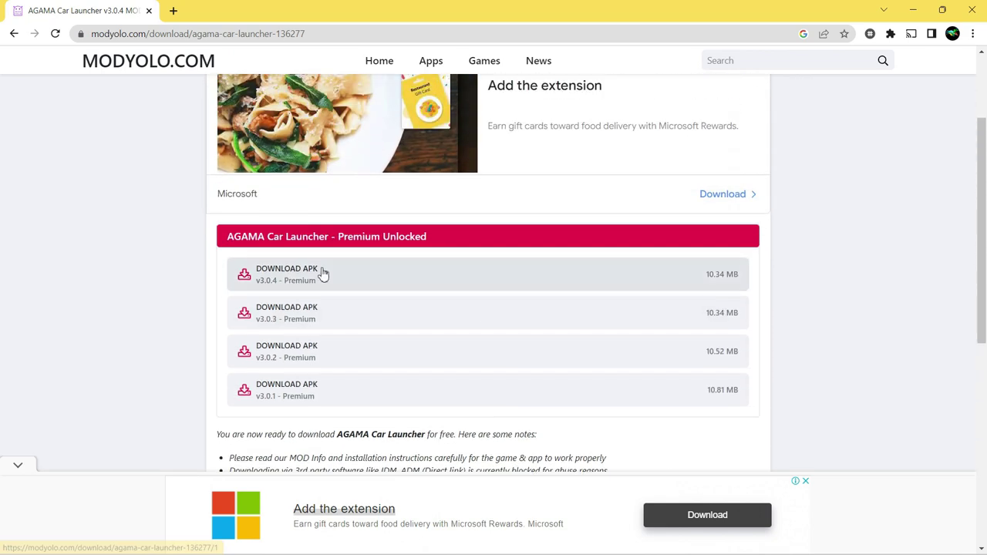
click(322, 276)
scroll(434, 261, down, 1)
scroll(434, 261, down, 2)
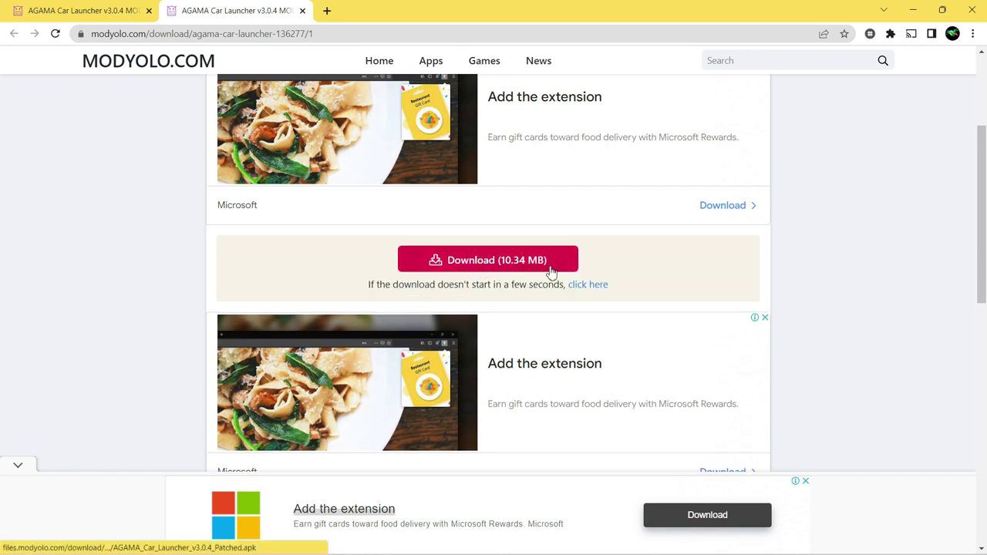
click(596, 287)
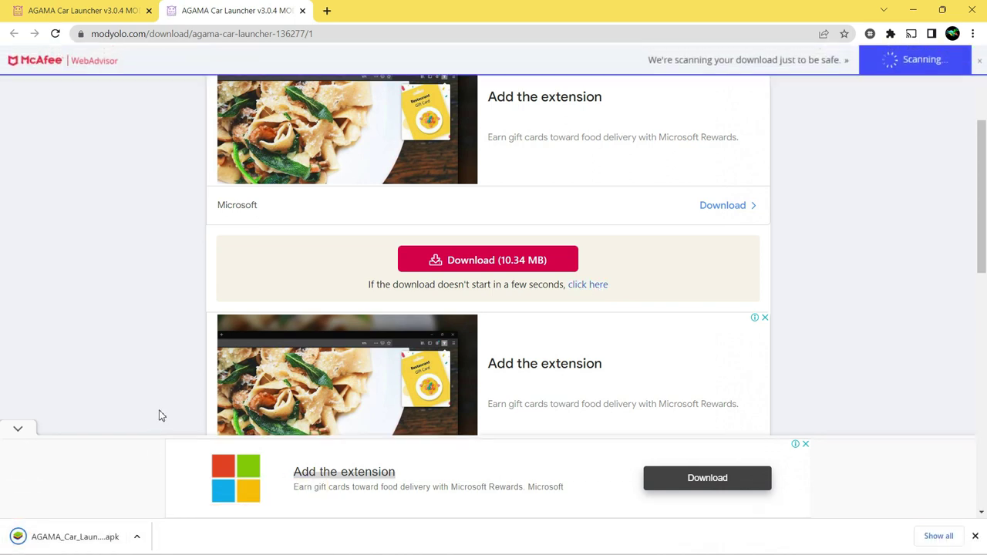
Show the downloaded AGAMA APK in its folder, then close the folder window and minimize Chrome
click(136, 538)
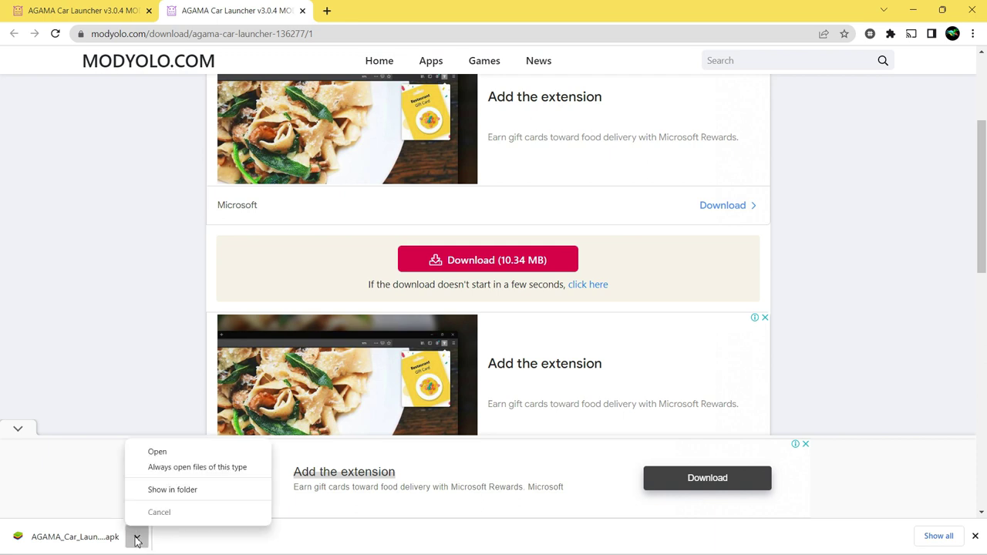
click(164, 491)
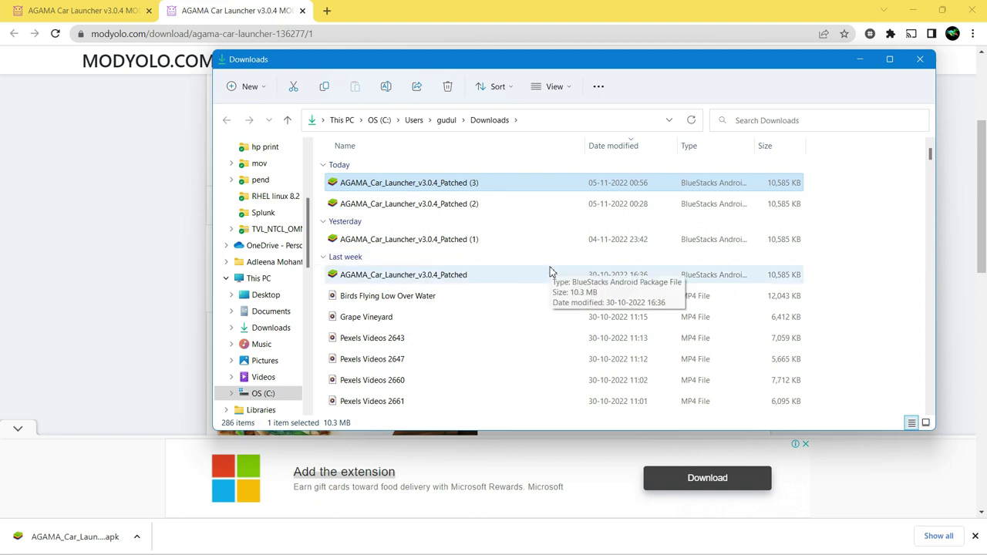
click(920, 60)
click(913, 10)
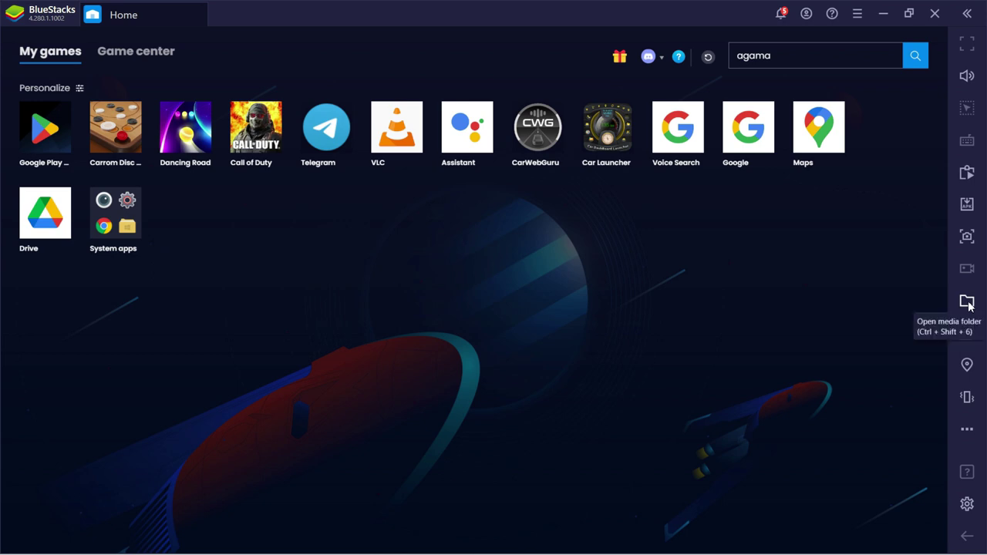
From the BlueStacks media folder, go to Downloads and install AGAMA_Car_Launcher_v3.0.4_Patched (3), closing the folder window when done
click(968, 304)
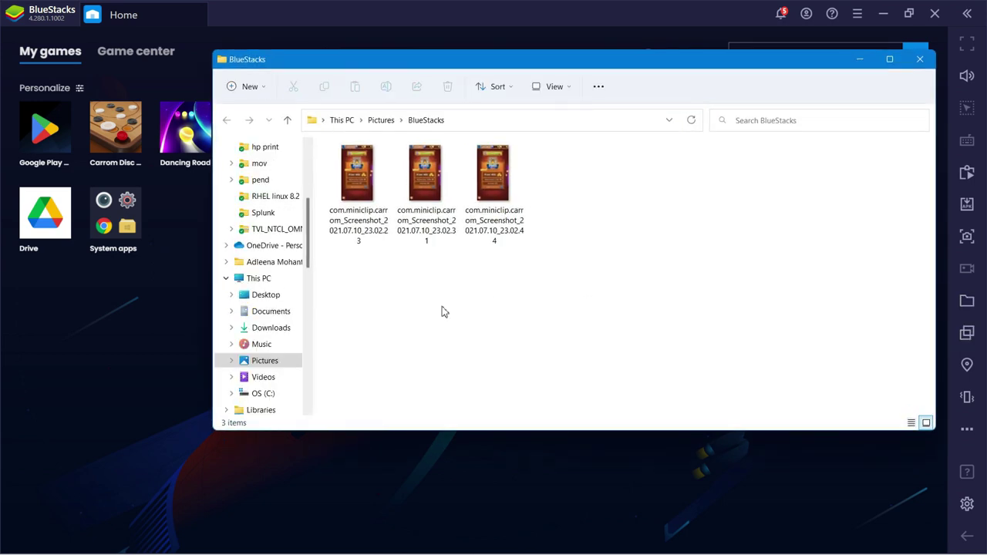
click(308, 164)
click(267, 177)
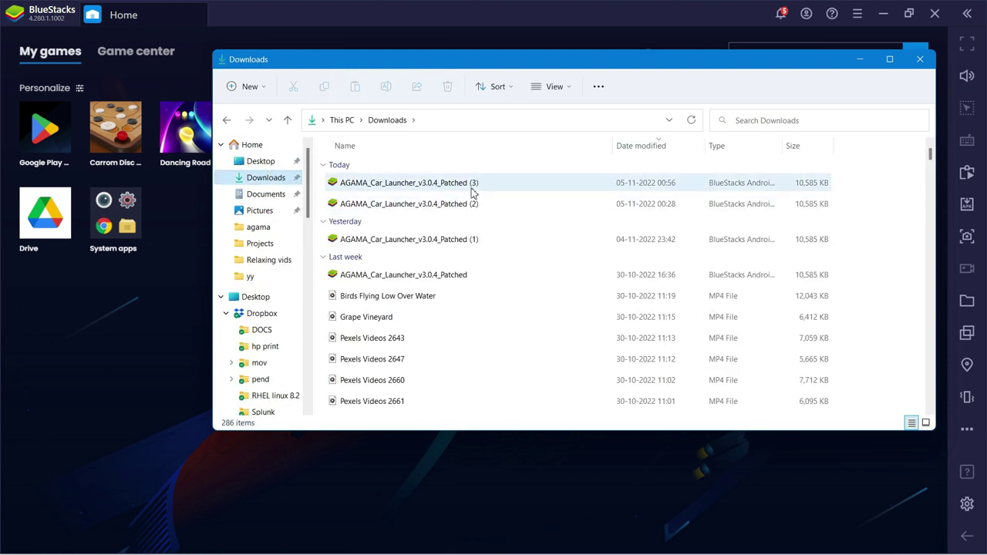
double_click(407, 190)
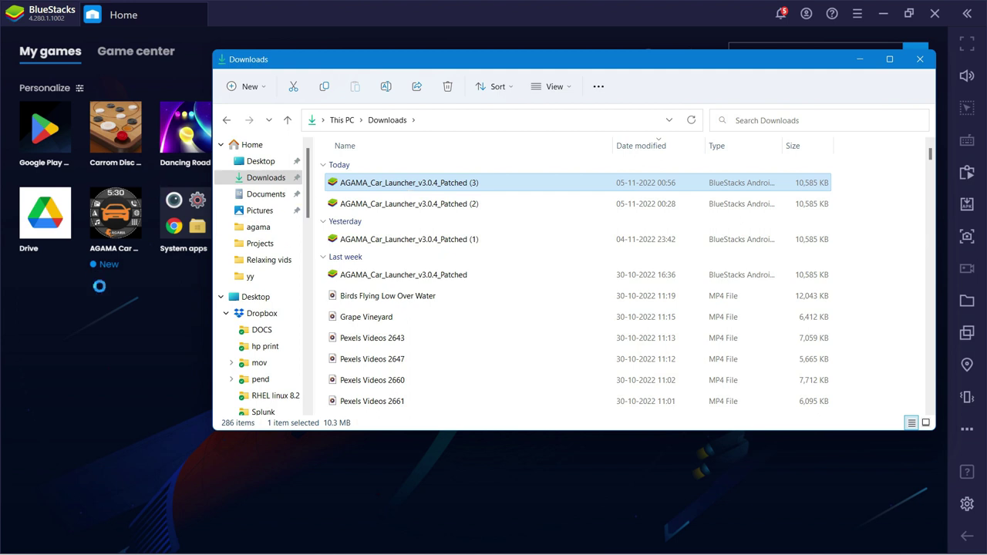
click(920, 58)
Launch AGAMA Car Launcher and open the custom logo section under the Your car setting
click(118, 218)
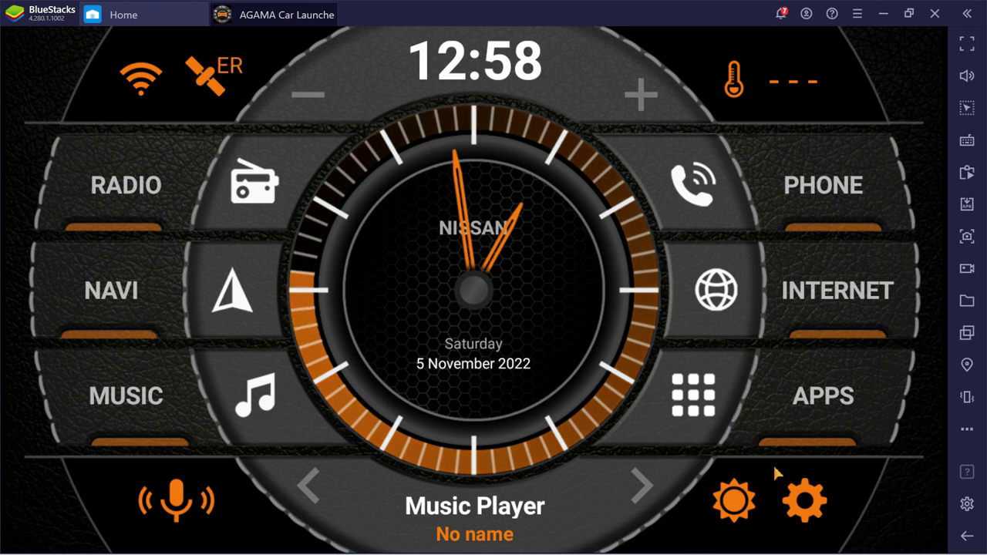
click(802, 505)
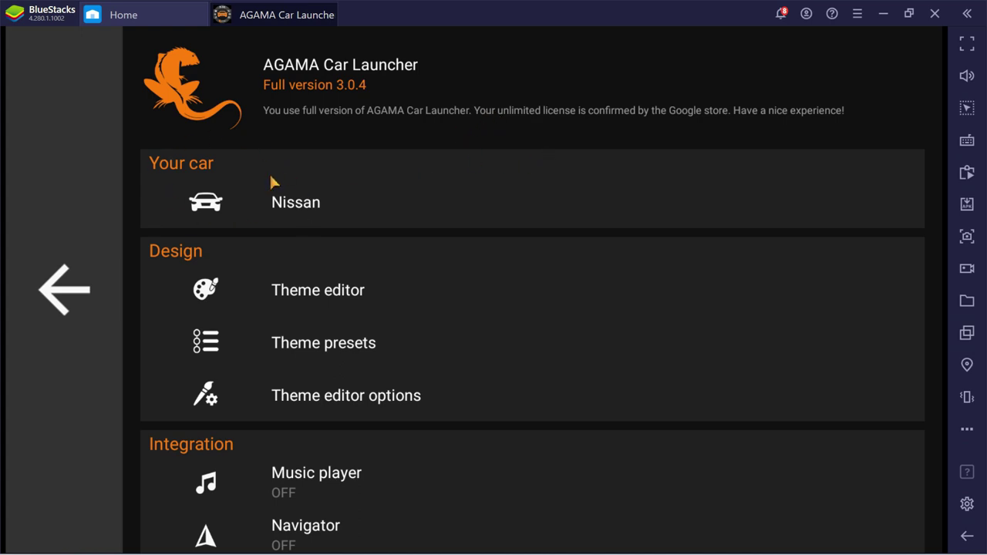
click(308, 206)
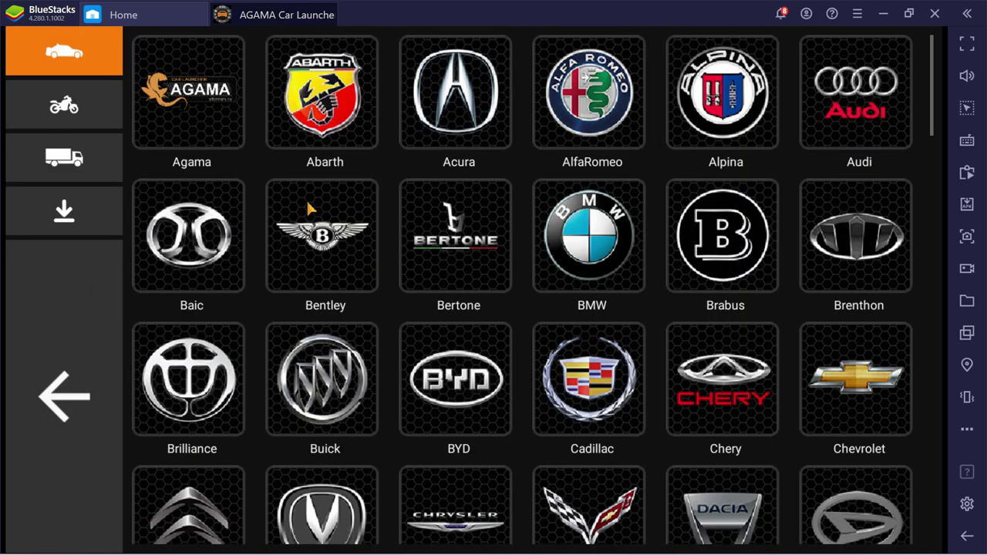
click(73, 216)
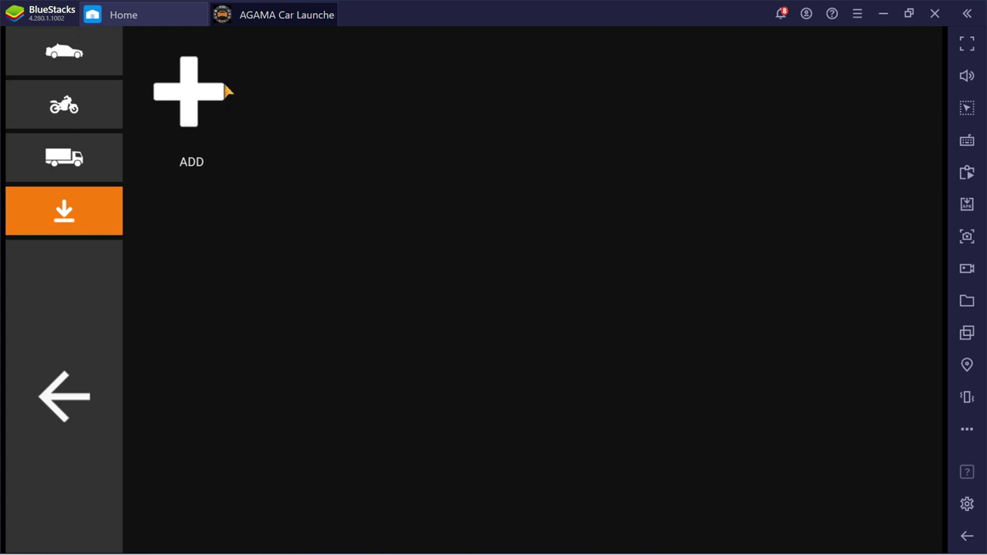
Start adding a custom car logo and allow AGAMA Car Launcher to access photos, media and files
click(191, 110)
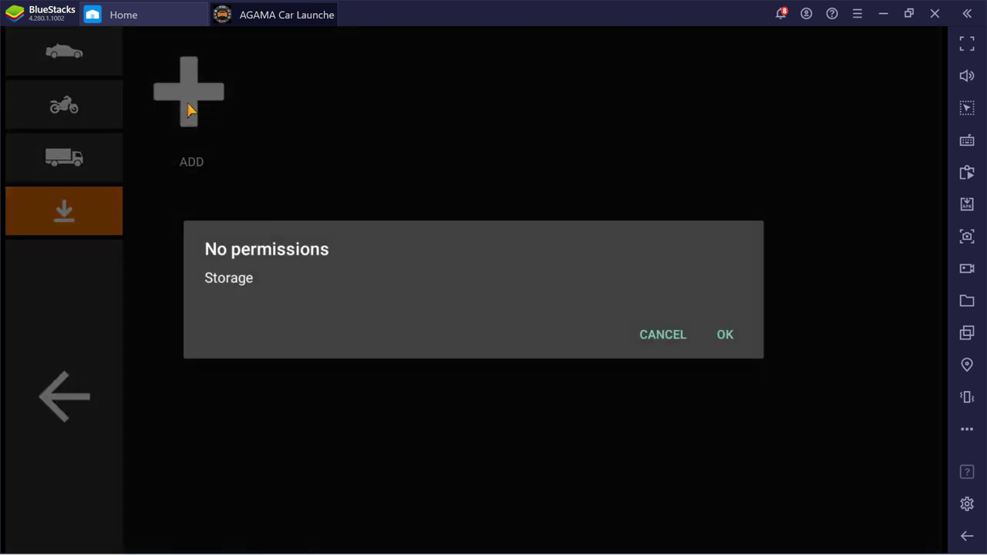
click(725, 335)
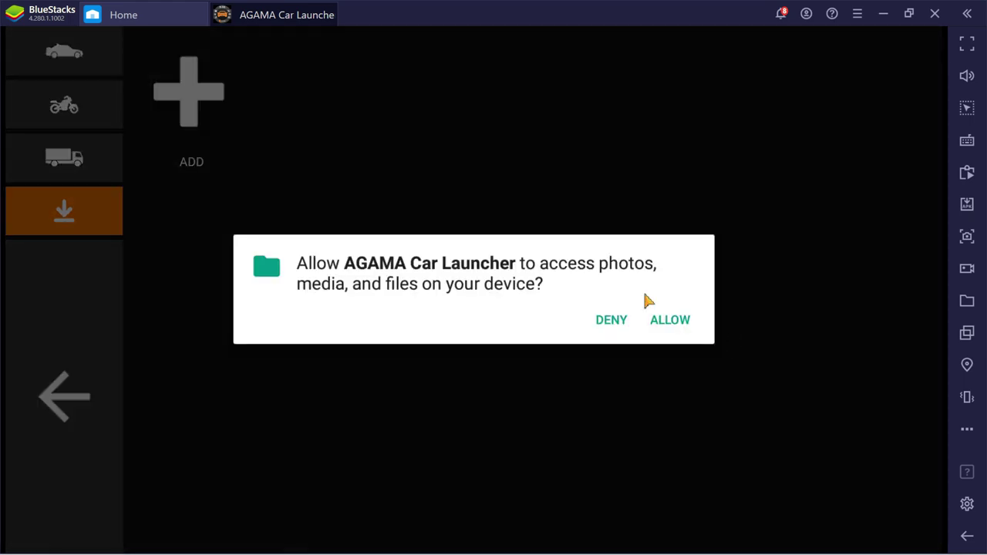
click(670, 320)
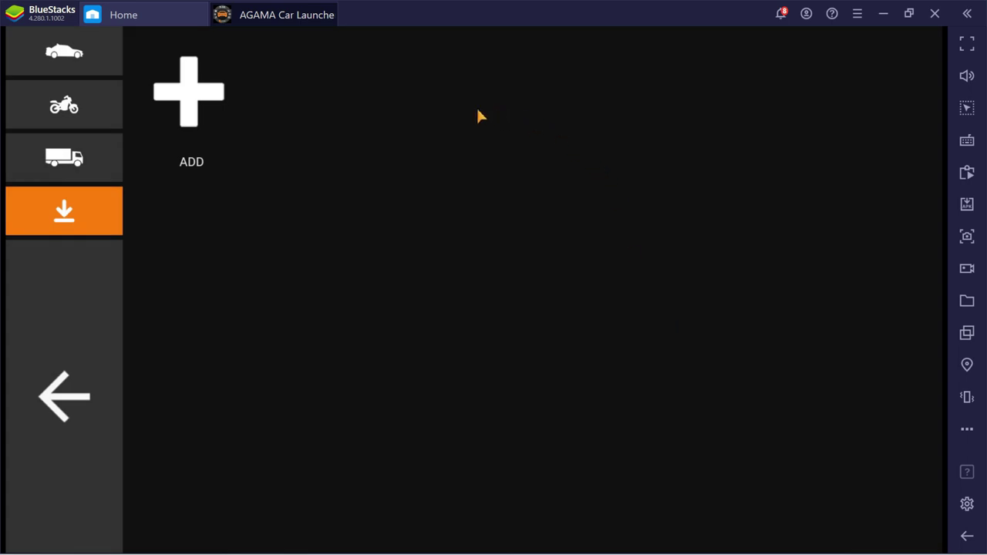
Add the first Paris Stage image from SharedFolder as a custom logo and set it as the car's logo
click(193, 95)
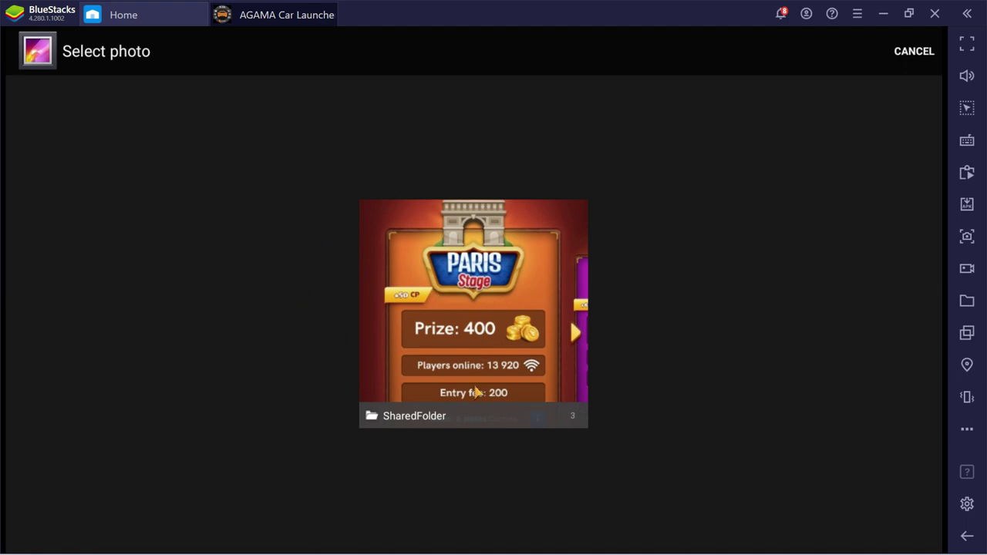
click(443, 427)
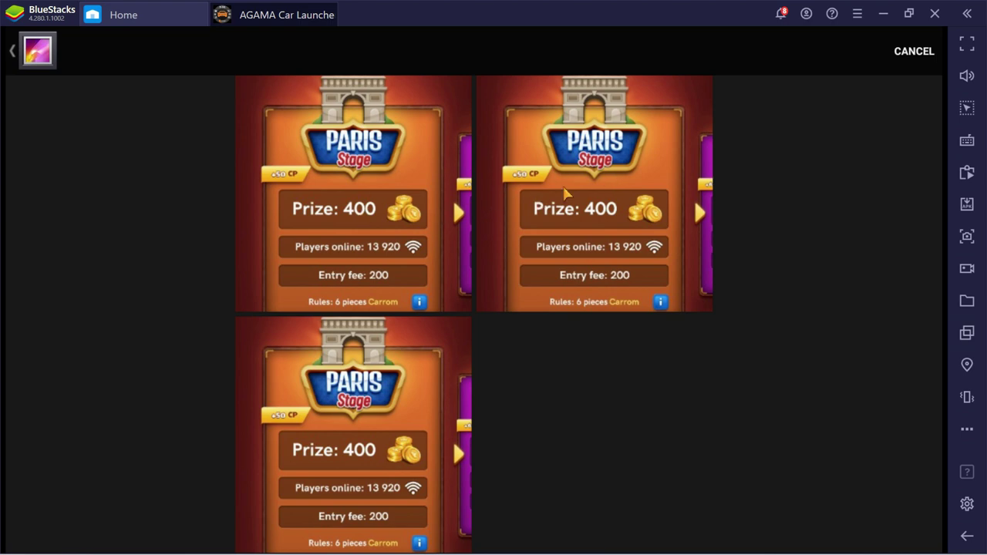
click(361, 186)
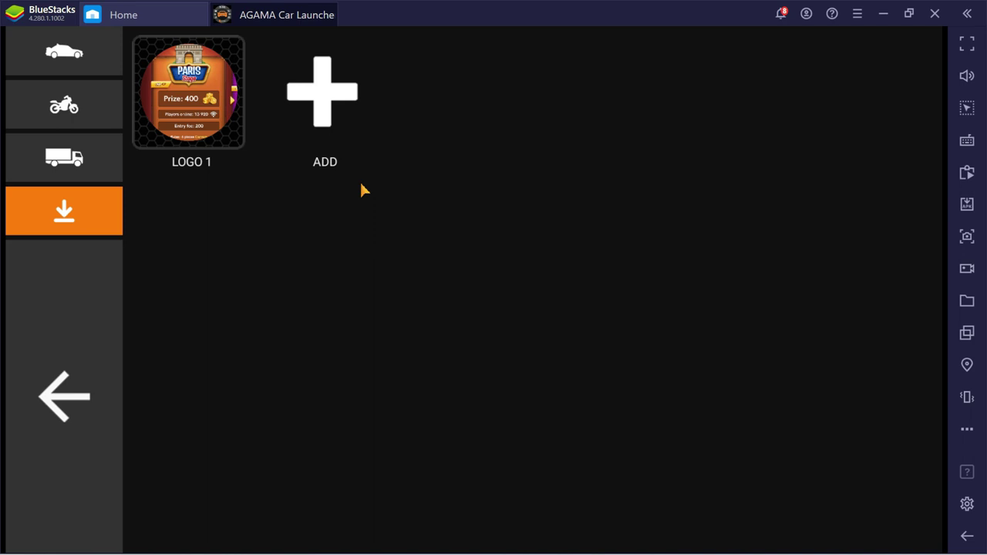
click(202, 110)
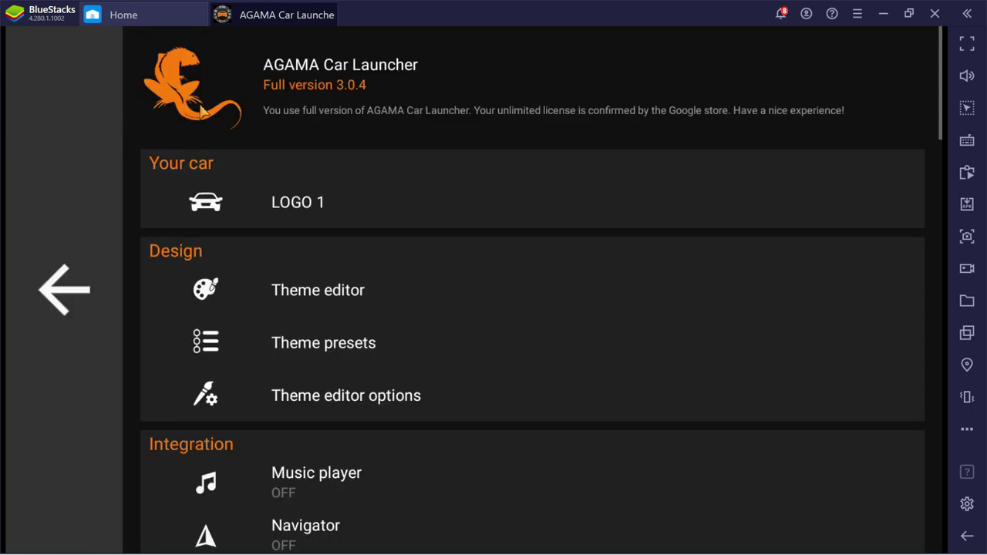
Return to the launcher's home screen and switch the central clock widget to the car logo
click(71, 290)
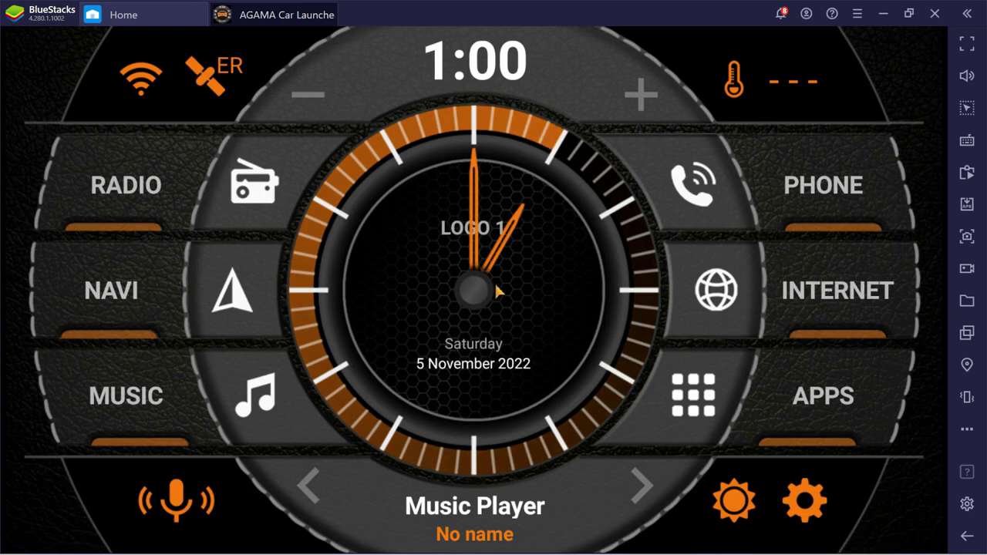
click(497, 290)
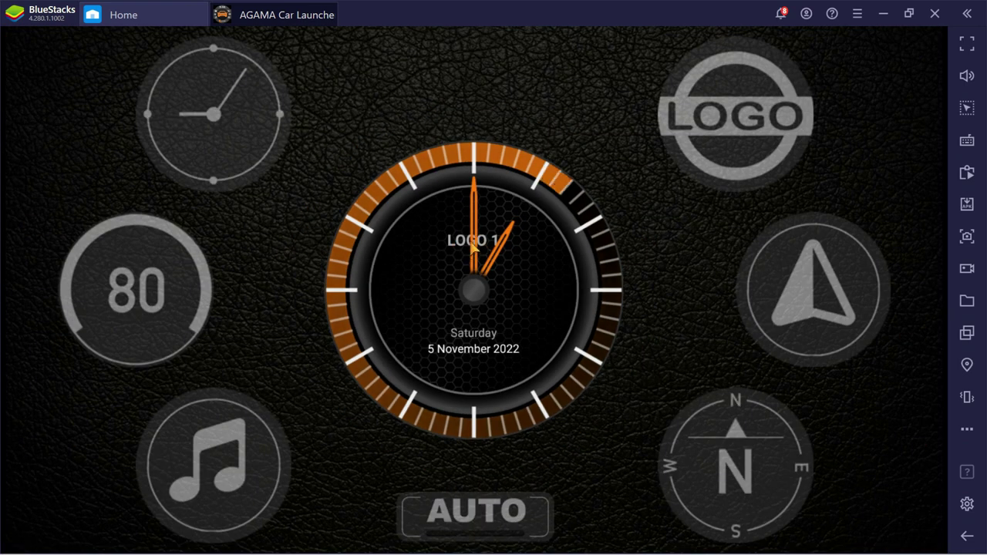
click(743, 132)
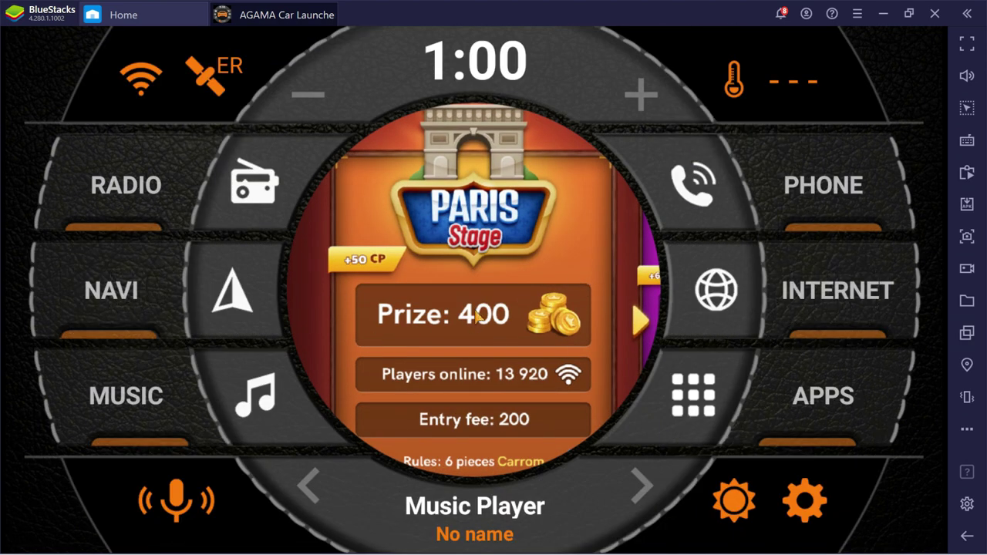
Open the Your car logo setting and examine the built-in car brand logos through to the end of the list
click(807, 507)
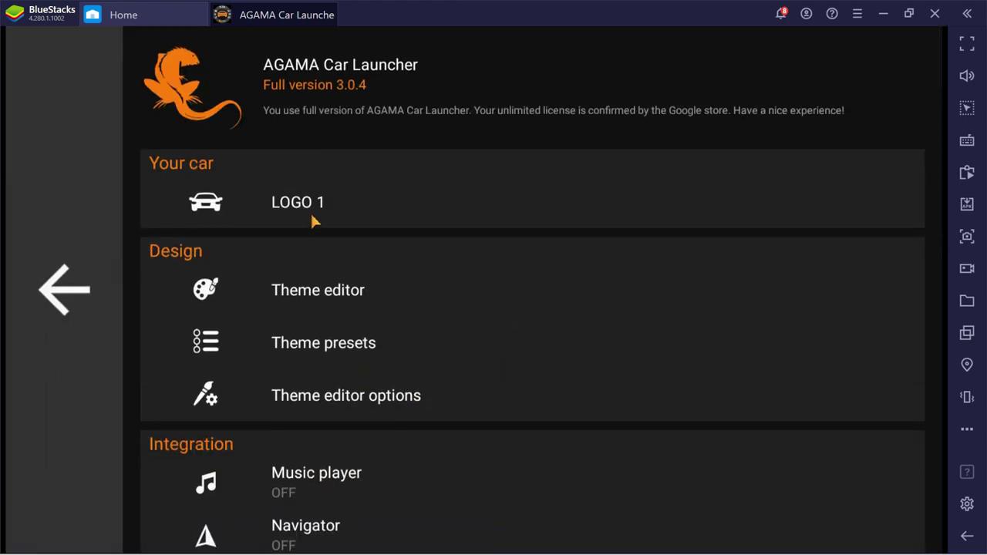
click(305, 213)
scroll(388, 324, down, 5)
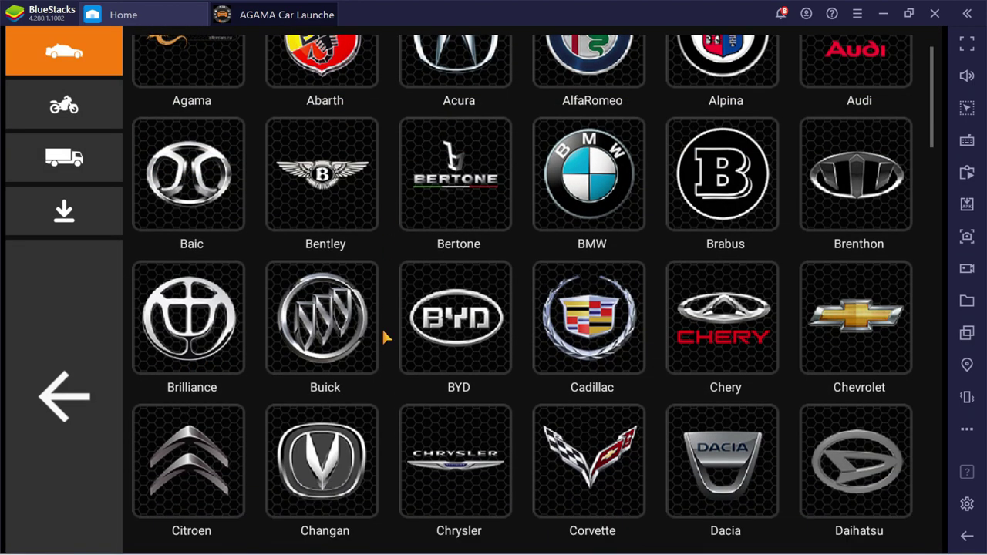
scroll(382, 327, down, 6)
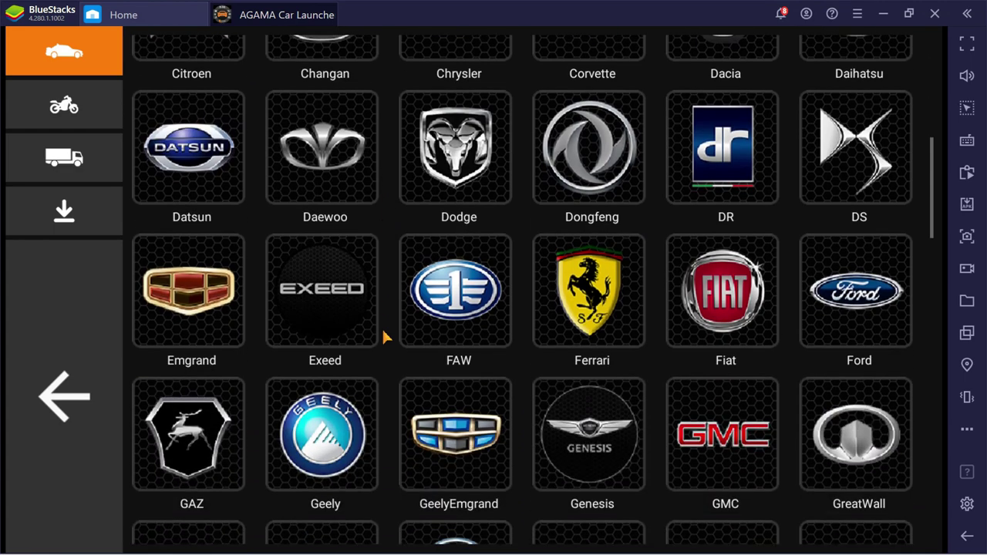
scroll(382, 327, down, 4)
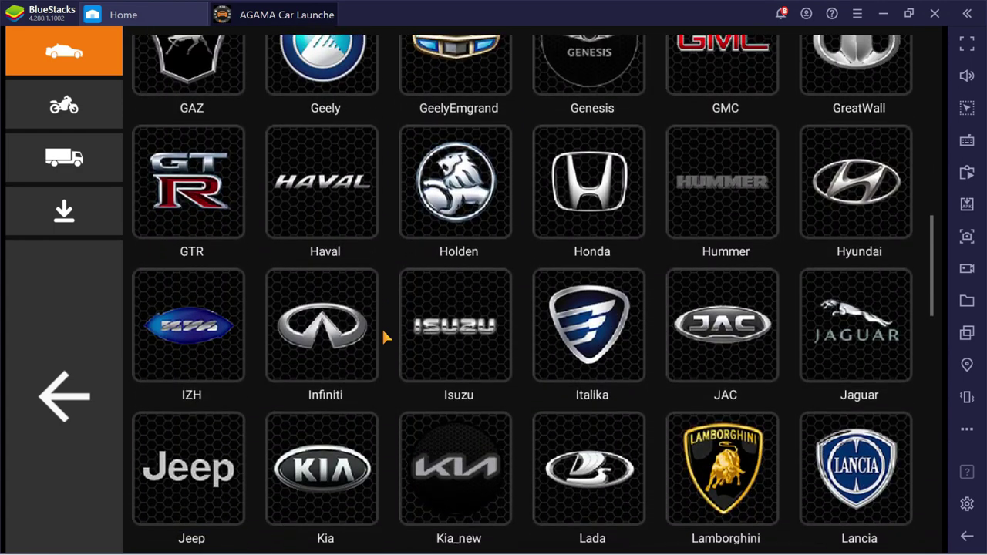
scroll(382, 327, down, 3)
scroll(384, 333, down, 7)
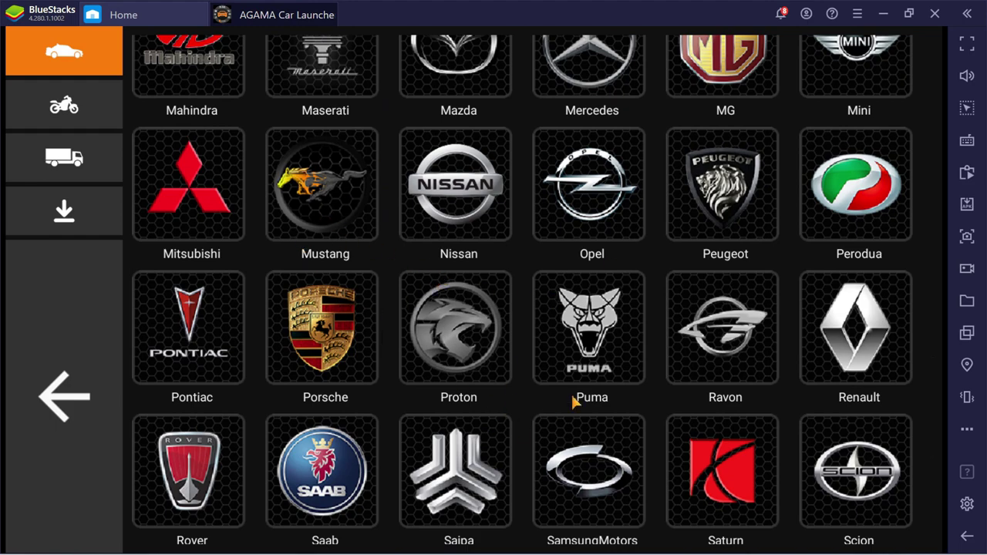
scroll(429, 372, down, 1)
scroll(429, 372, down, 3)
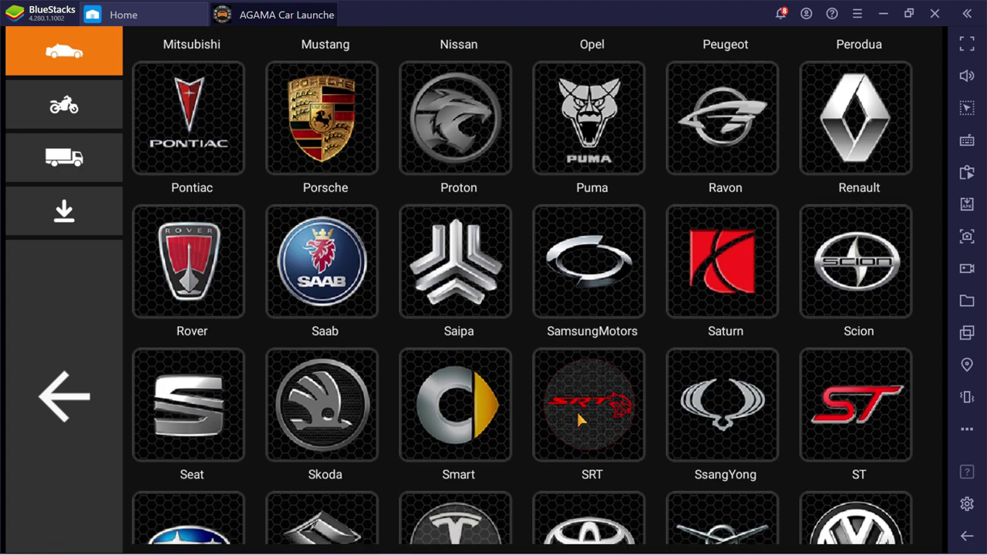
scroll(466, 308, down, 4)
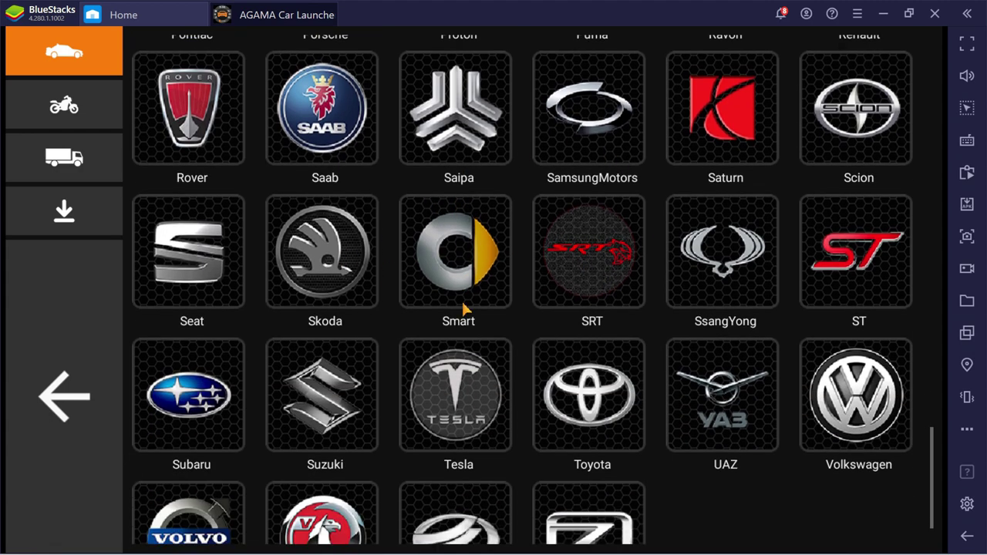
scroll(465, 308, up, 9)
scroll(465, 309, up, 1)
scroll(465, 309, down, 7)
scroll(465, 309, down, 3)
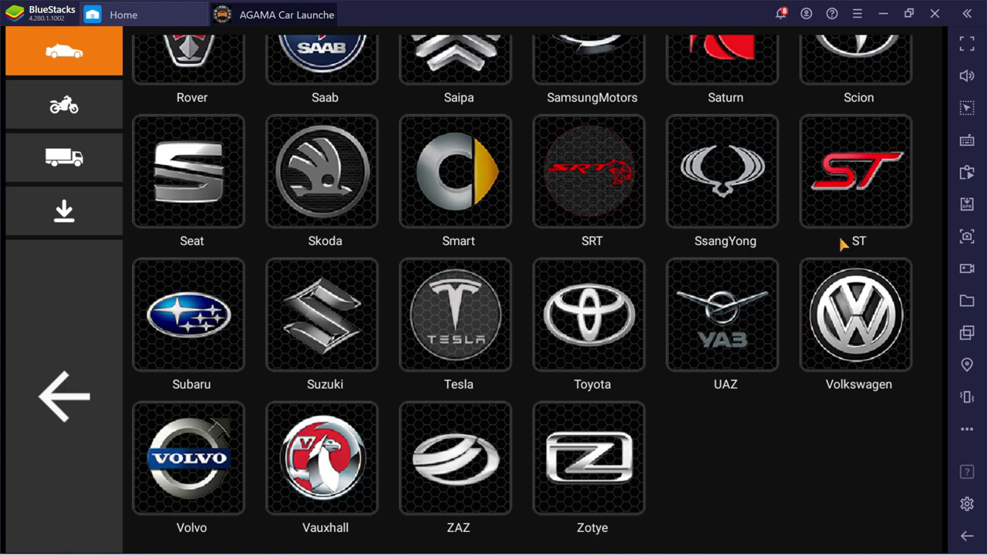
Go back up the car brand list and choose the Mustang logo for the car
scroll(747, 206, up, 5)
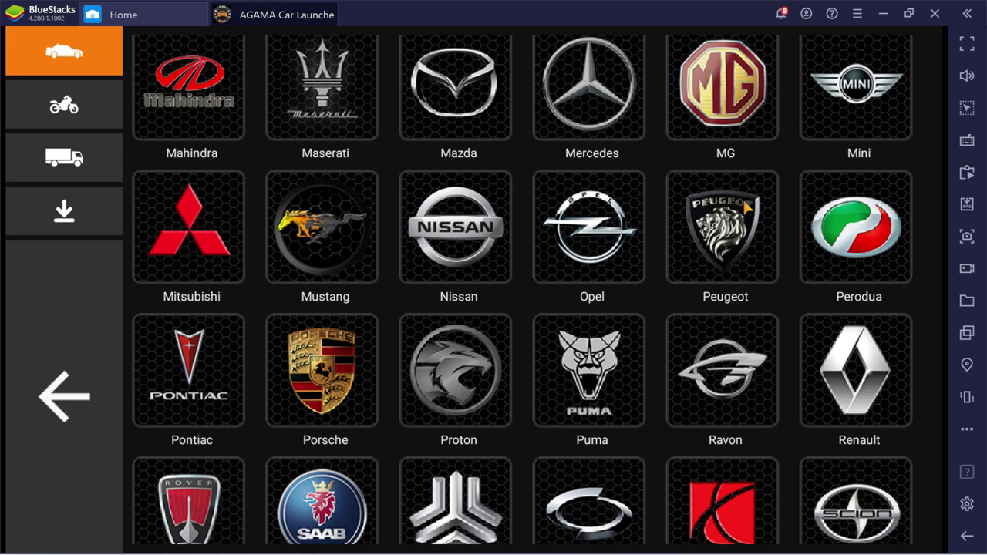
scroll(746, 207, up, 3)
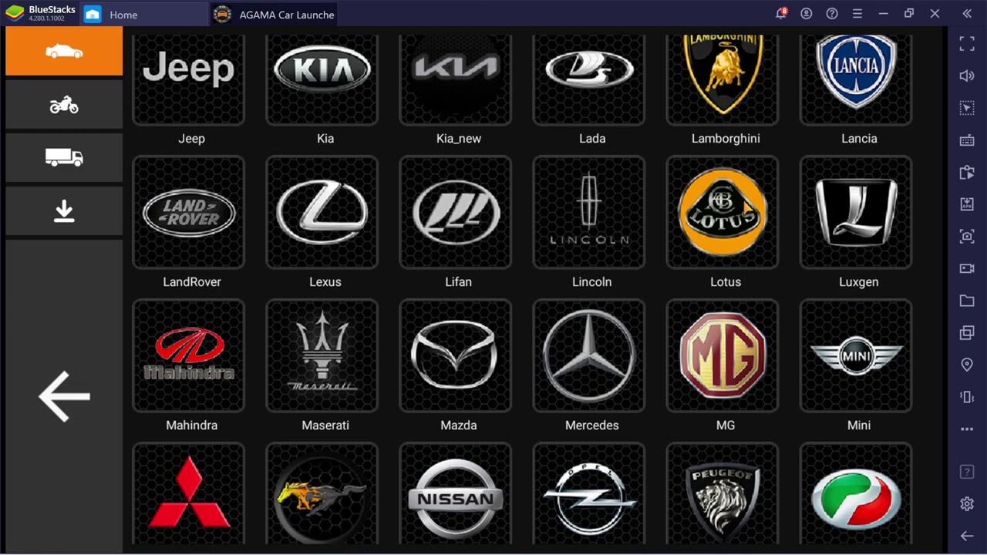
scroll(747, 206, down, 1)
click(331, 368)
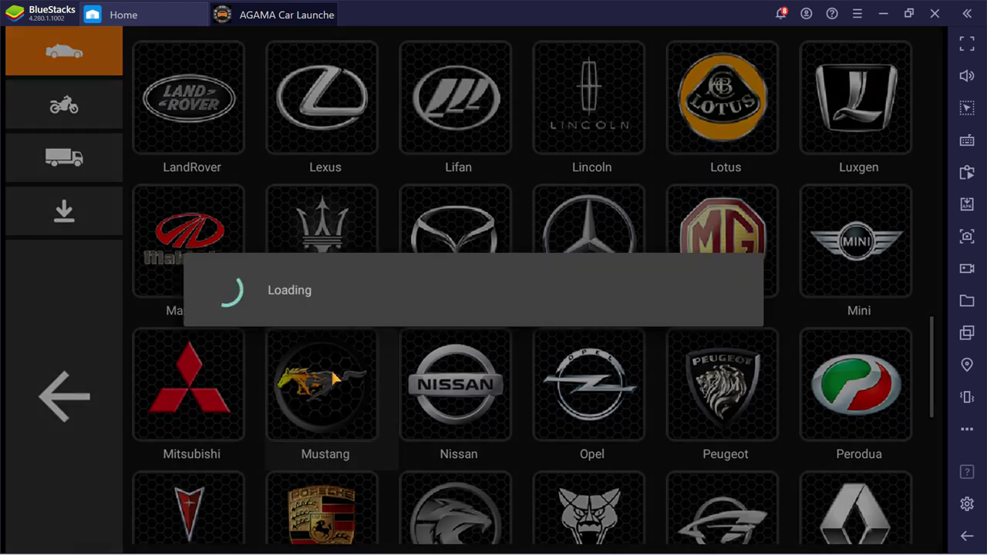